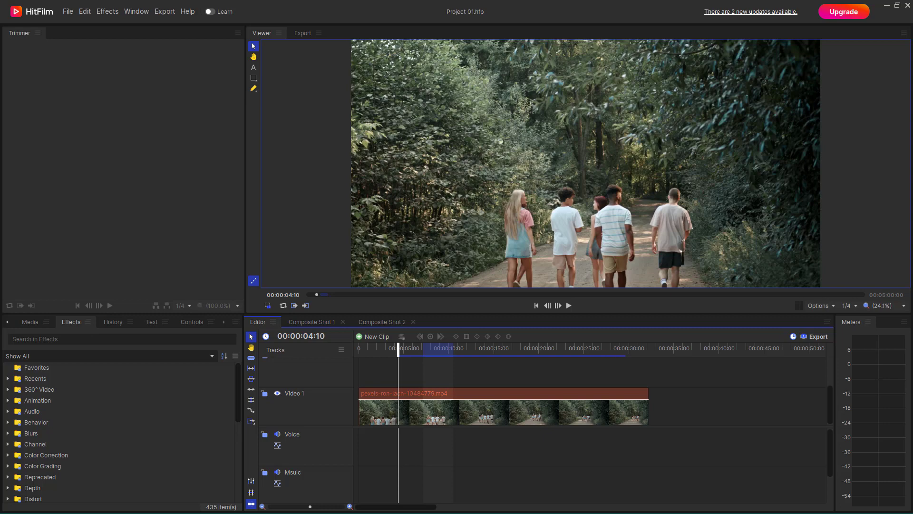
- Apply the Heat Distortion effect from the Distort category to the video clip on Video 1
click(426, 421)
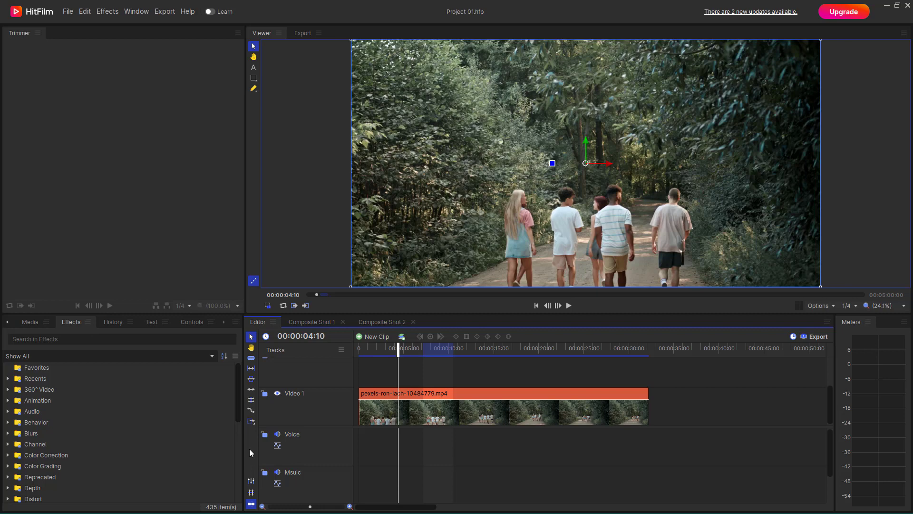
click(70, 322)
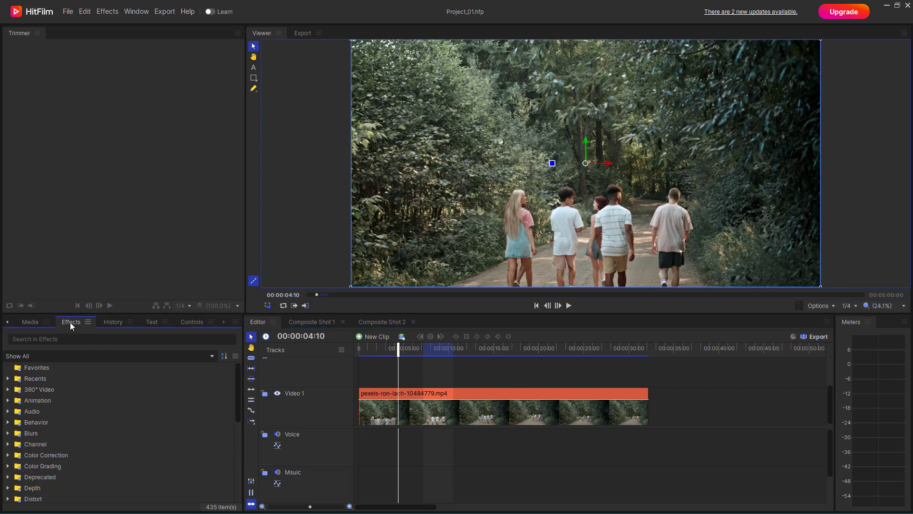
scroll(66, 443, down, 2)
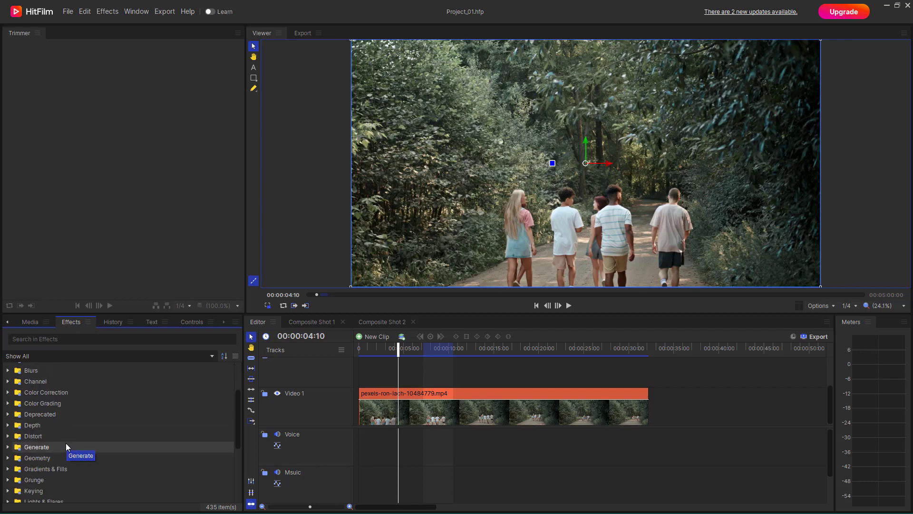
click(12, 435)
scroll(38, 433, down, 2)
scroll(39, 433, down, 1)
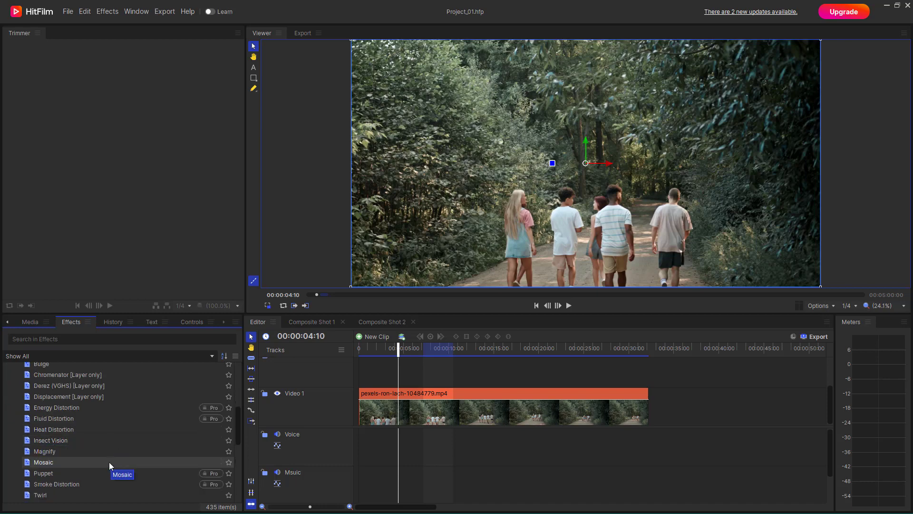
click(38, 429)
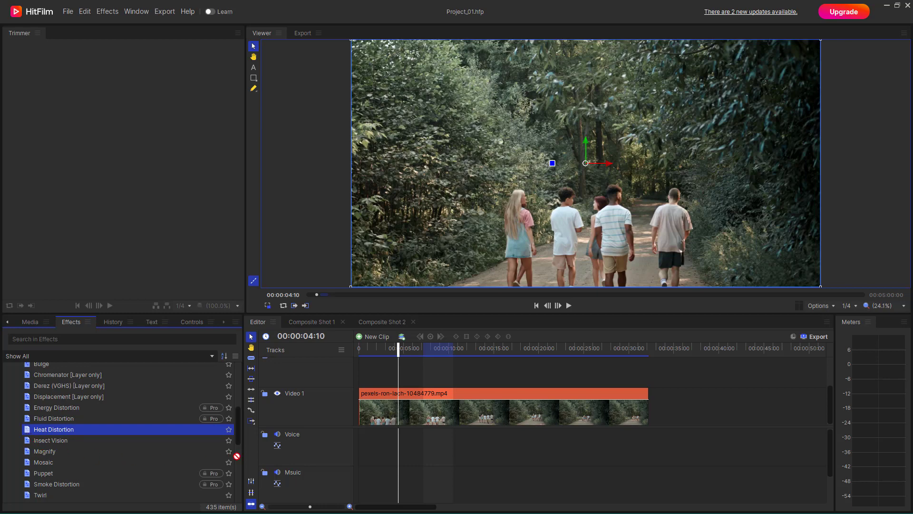
drag(236, 456, 416, 413)
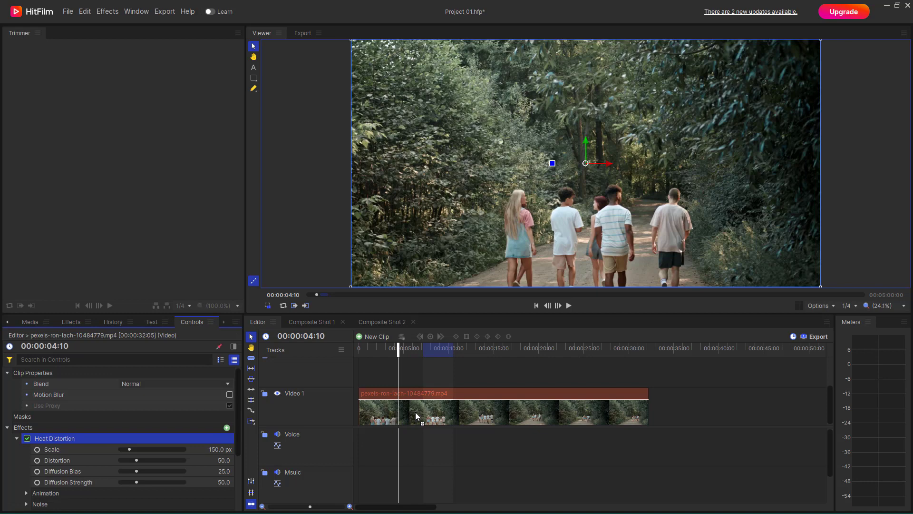
- Play the clip with the Heat Distortion effect and pause at 00:00:08:19
scroll(238, 429, down, 3)
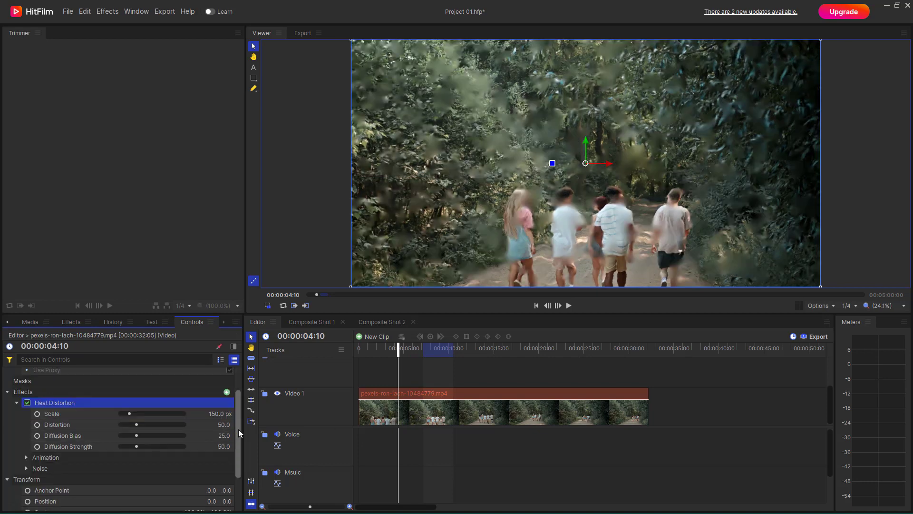
click(569, 305)
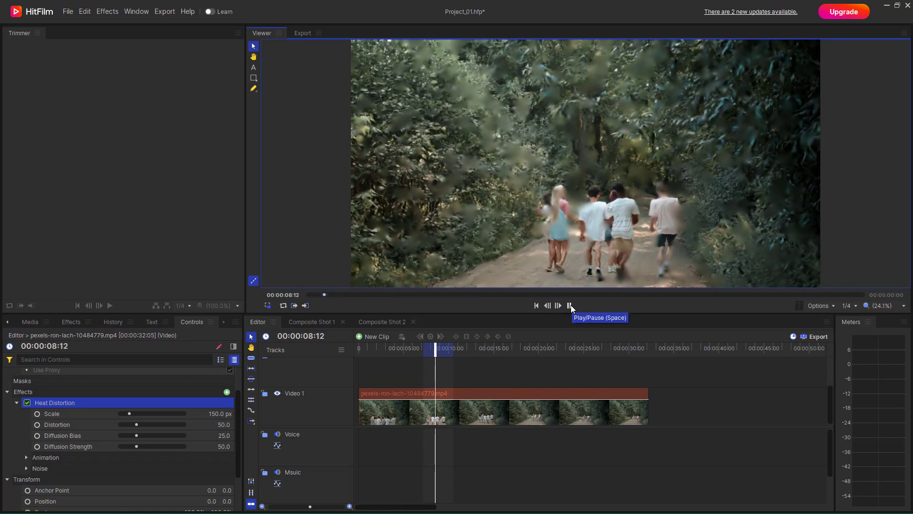
key(space)
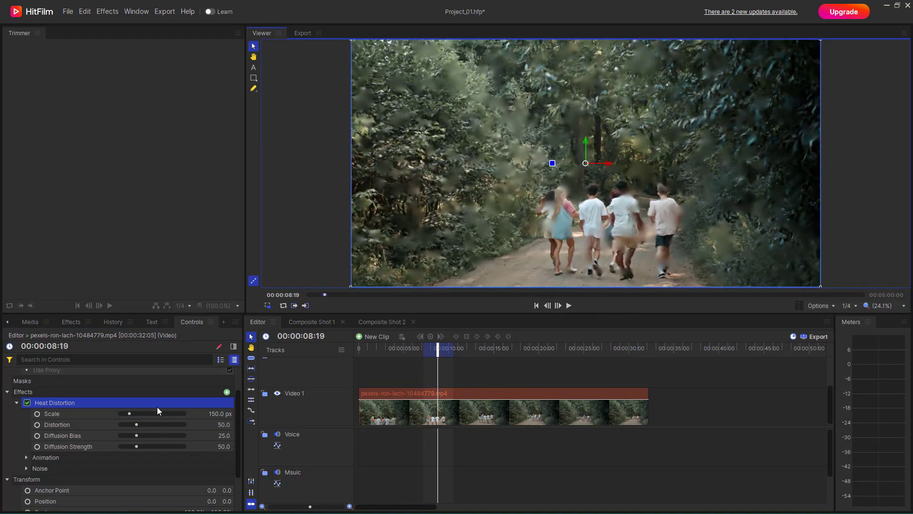
- Set Heat Distortion's scale to 300.7 px, distortion 104, diffusion bias 41, diffusion strength 88, wind direction -8°, wind speed 240 px/s and noise speed 2.70
drag(129, 414, 138, 412)
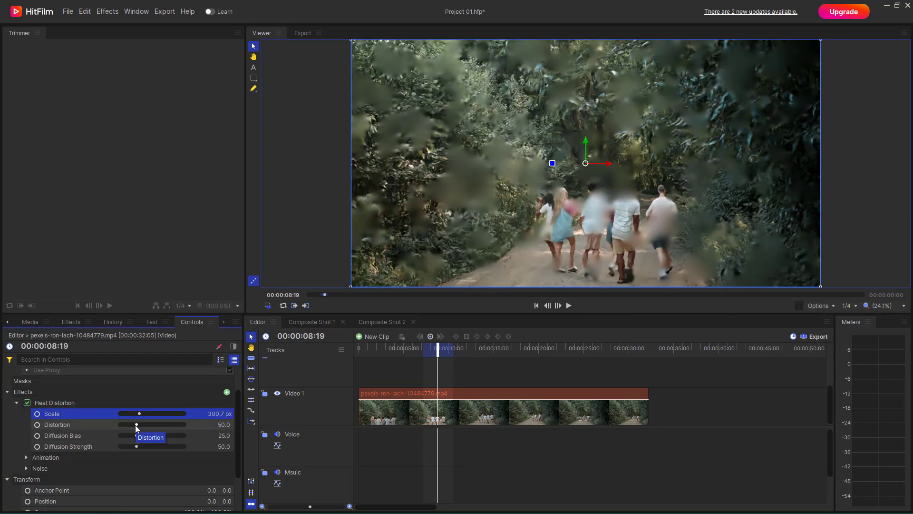
drag(133, 424, 152, 449)
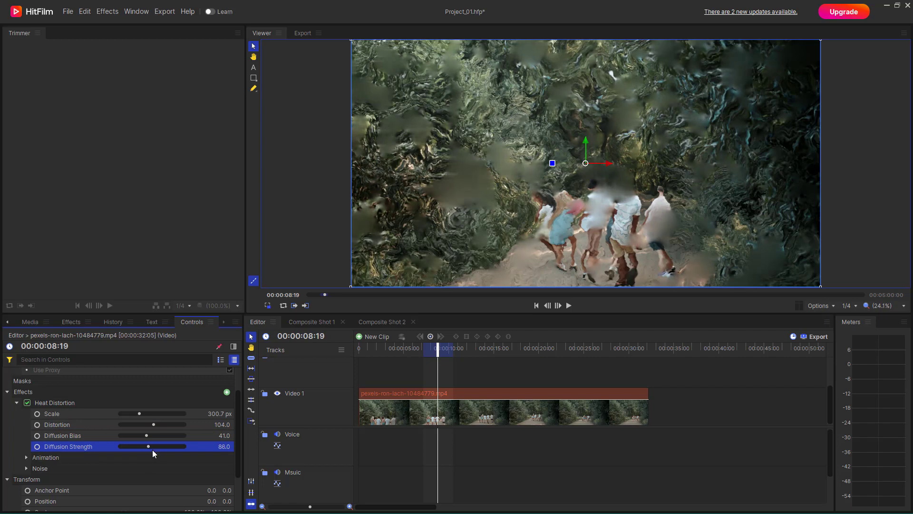
click(25, 457)
scroll(71, 454, down, 1)
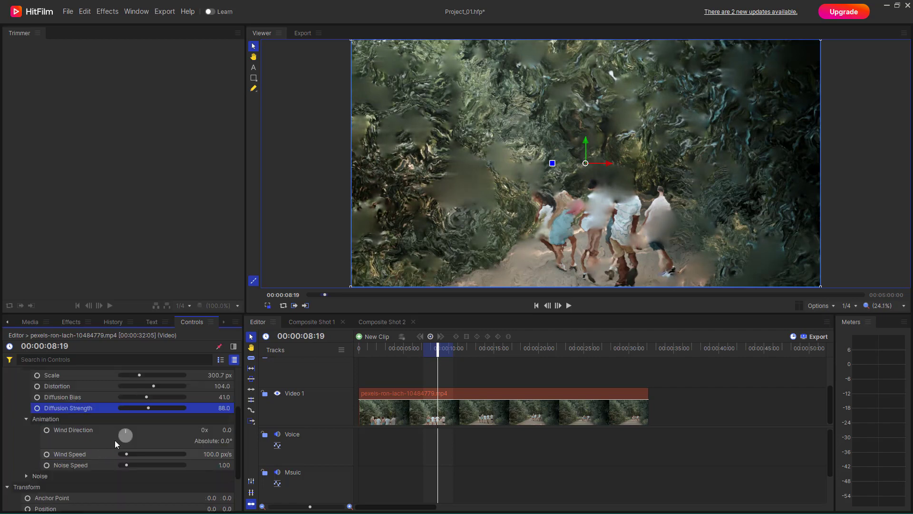
drag(131, 430, 132, 460)
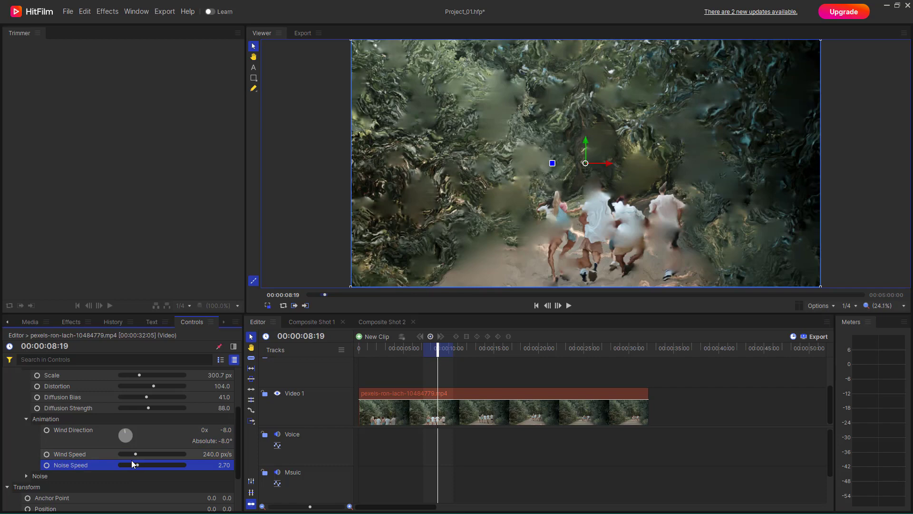
- Set the Heat Distortion noise seed to 1000 and its interpolation to Linear
click(26, 475)
scroll(110, 447, down, 3)
click(130, 416)
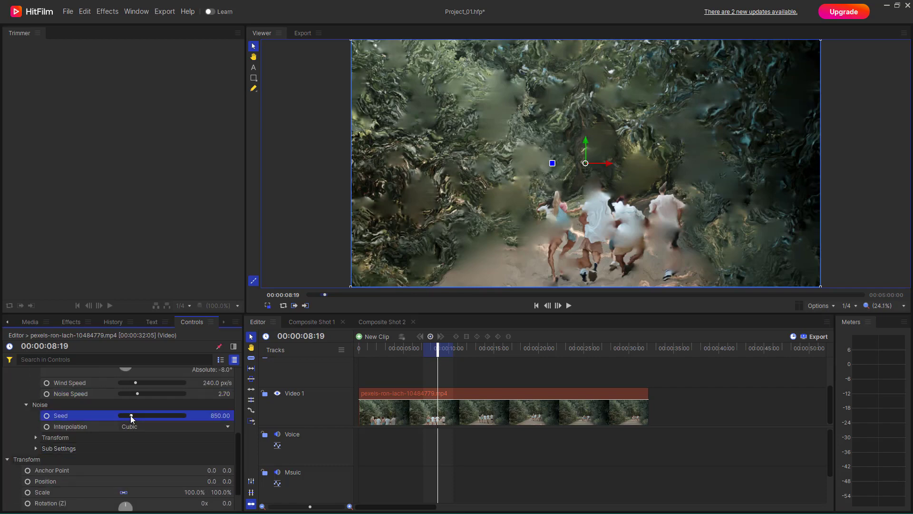
drag(130, 415, 132, 415)
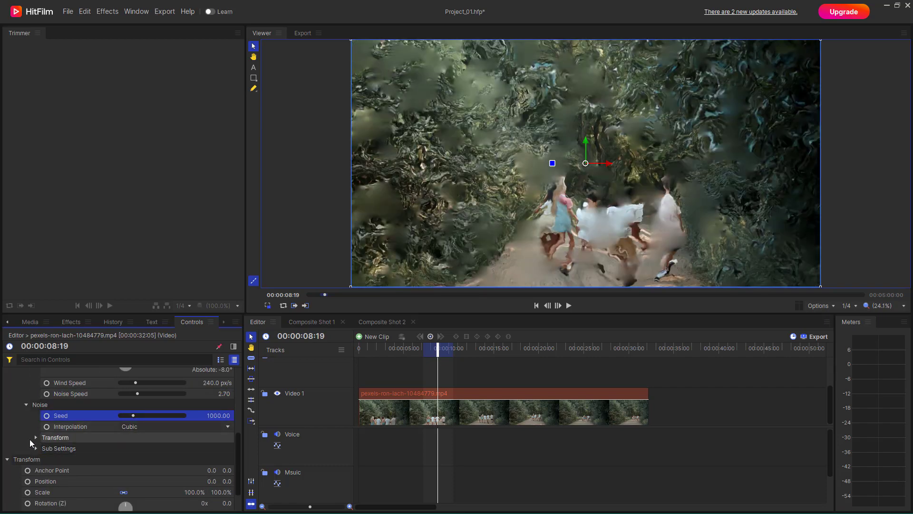
click(147, 423)
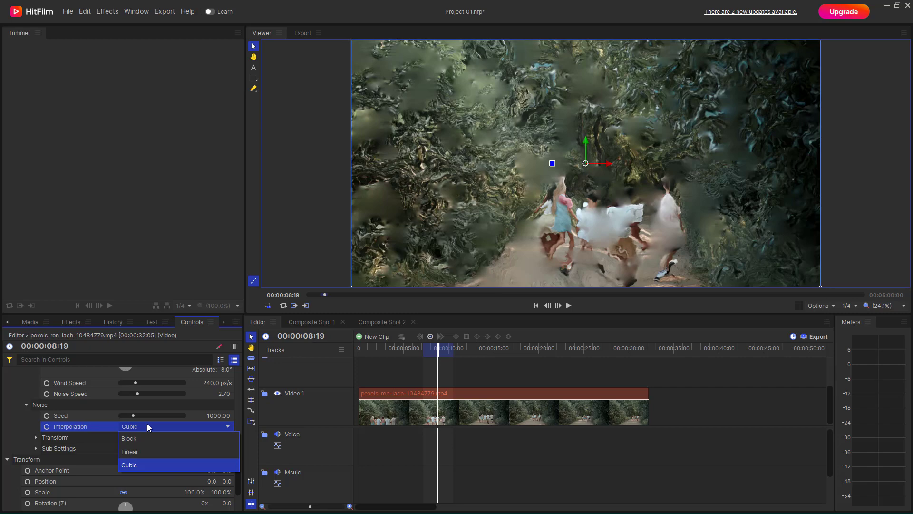
click(131, 454)
- Rotate the Heat Distortion noise to 33° and scale its axes to 700.9 % in X and 1100.8 % in Y
click(35, 437)
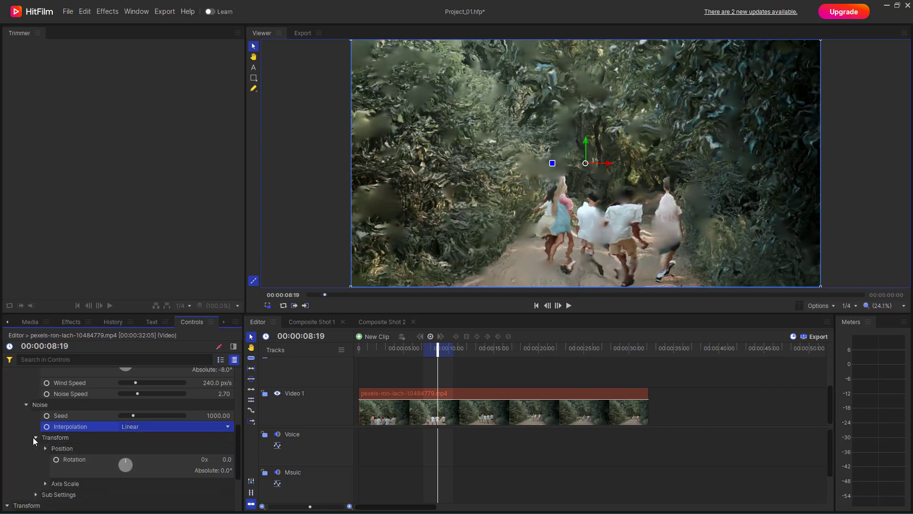
drag(126, 460, 127, 467)
scroll(91, 463, down, 2)
click(45, 445)
scroll(71, 468, down, 2)
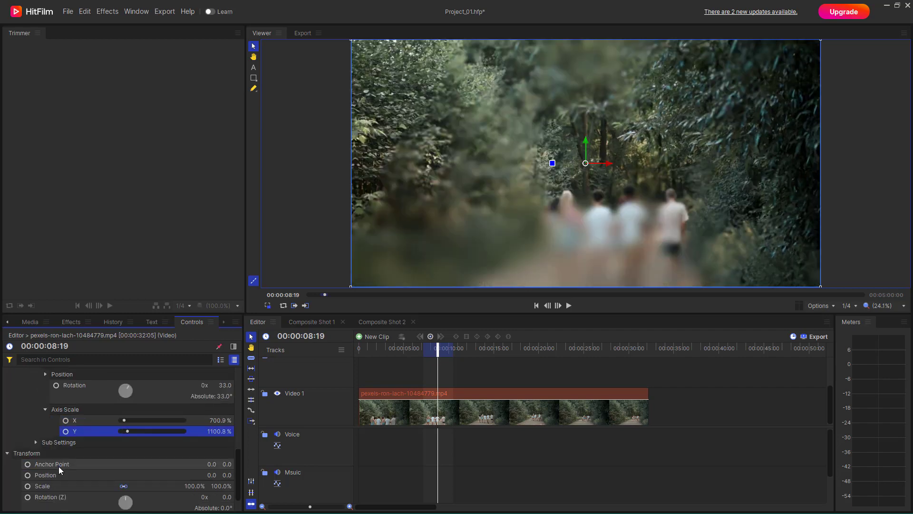
- Set the noise sub settings to 11 sub levels, 58 % influence, 54 % scale, 323° rotation and 8 Y offset, with Center Subscale enabled
click(37, 444)
drag(152, 455, 155, 477)
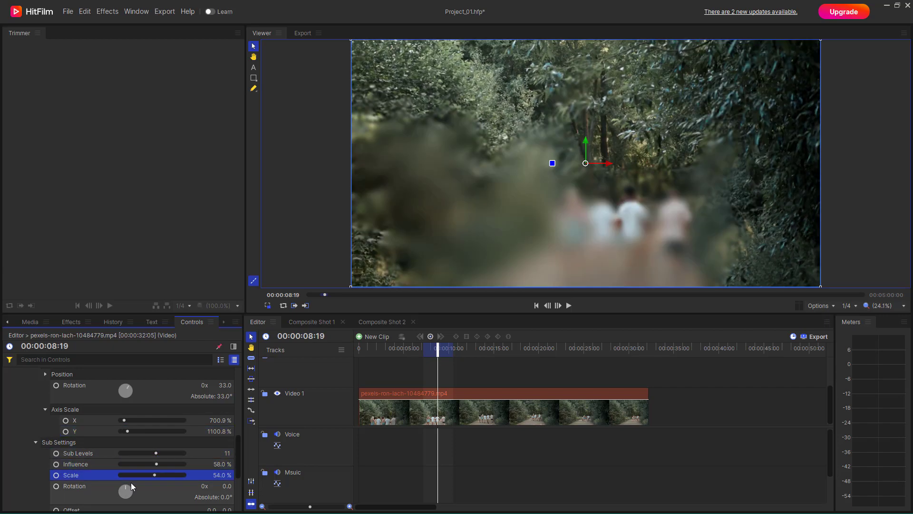
scroll(126, 480, down, 2)
drag(125, 415, 126, 415)
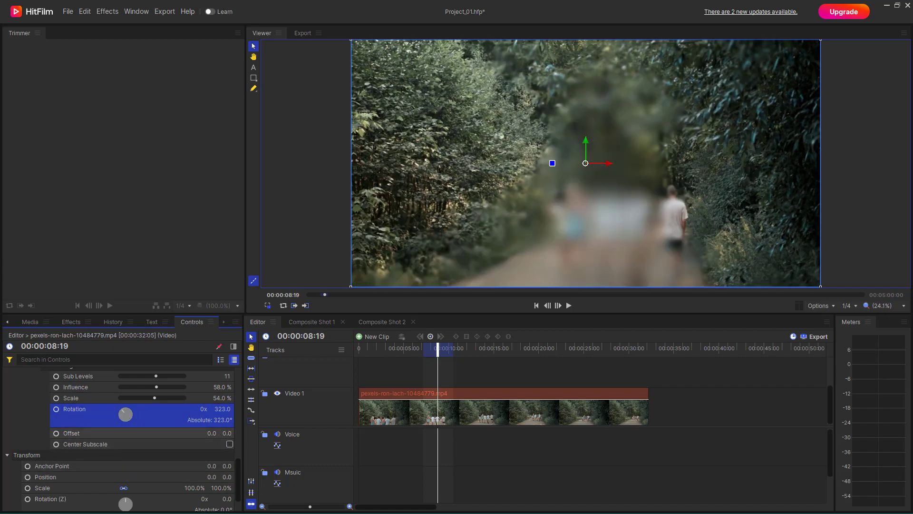
drag(227, 433, 231, 433)
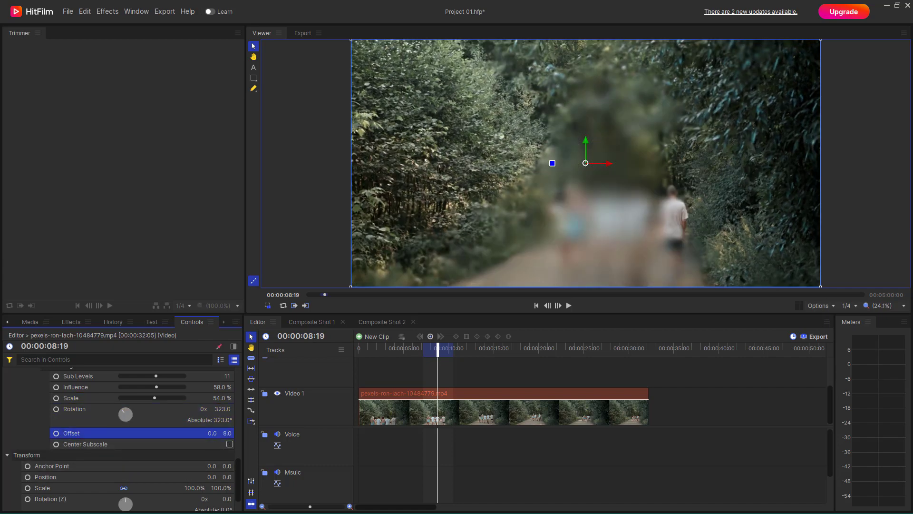
click(229, 445)
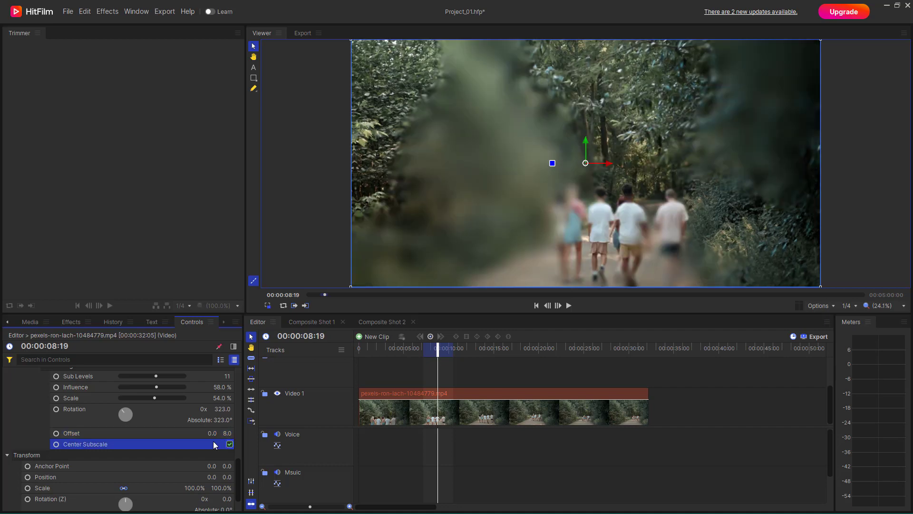
- Play the clip through to 00:00:15:24 and delete its Heat Distortion effect
click(569, 305)
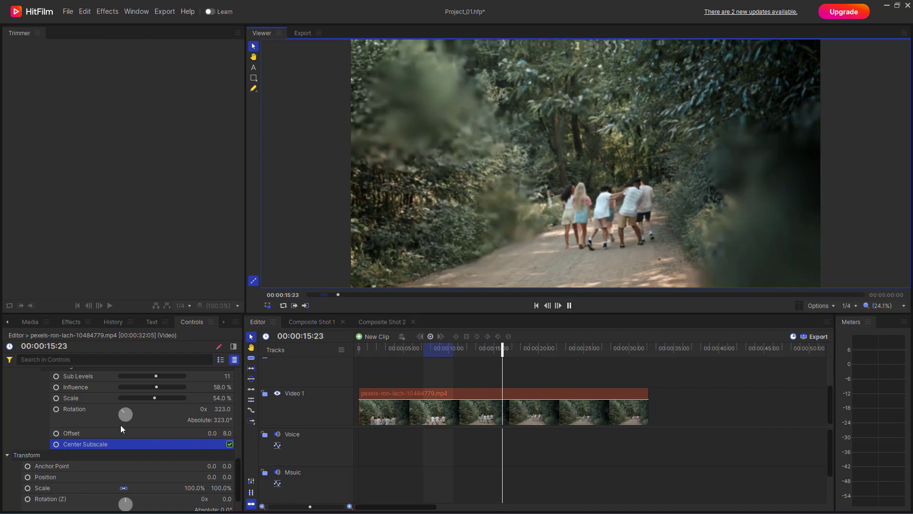
click(569, 306)
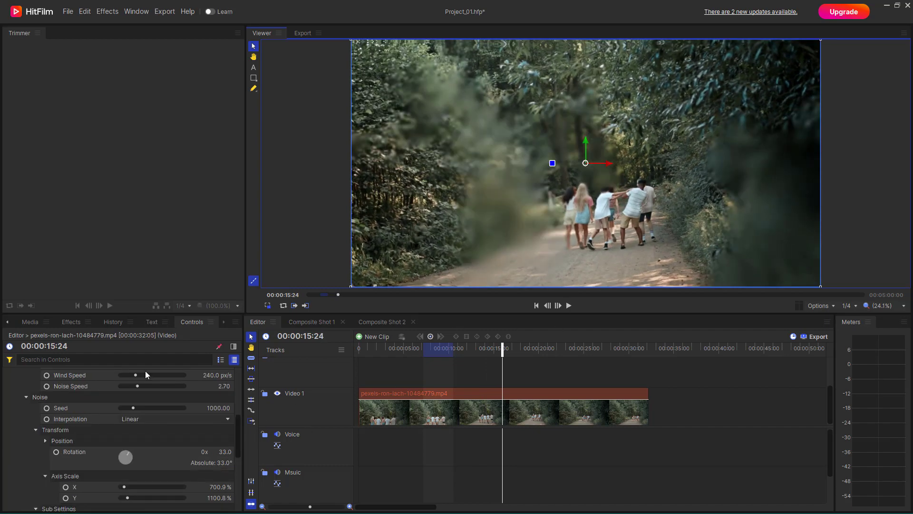
scroll(87, 401, up, 5)
click(50, 438)
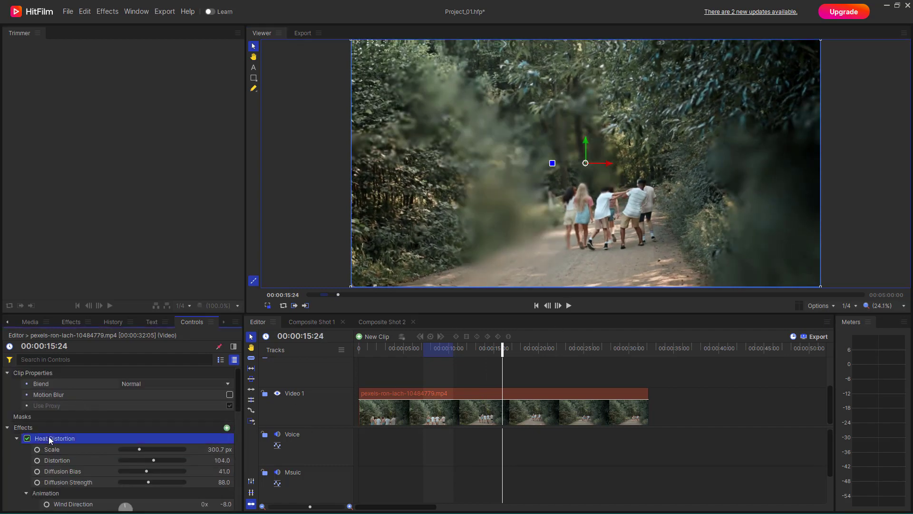
key(Delete)
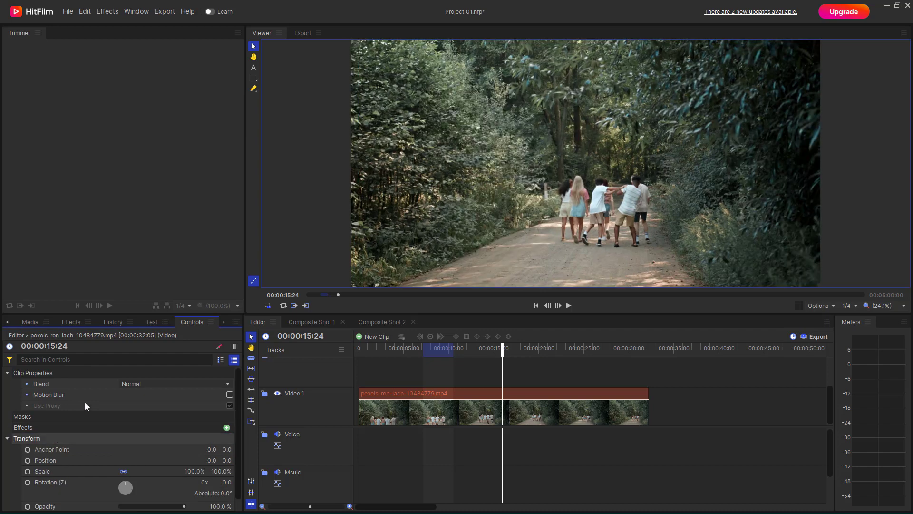
- Apply the Insect Vision effect from the Distort category to the clip on Video 1
click(67, 322)
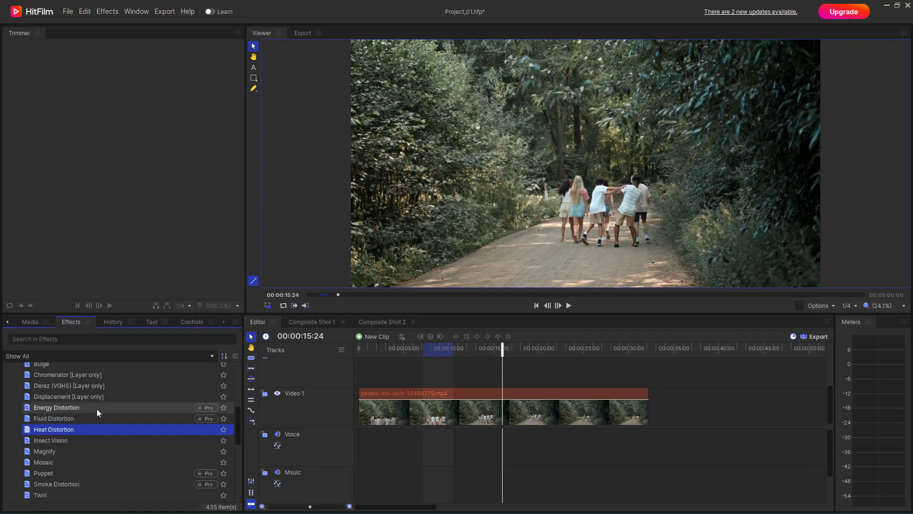
click(37, 443)
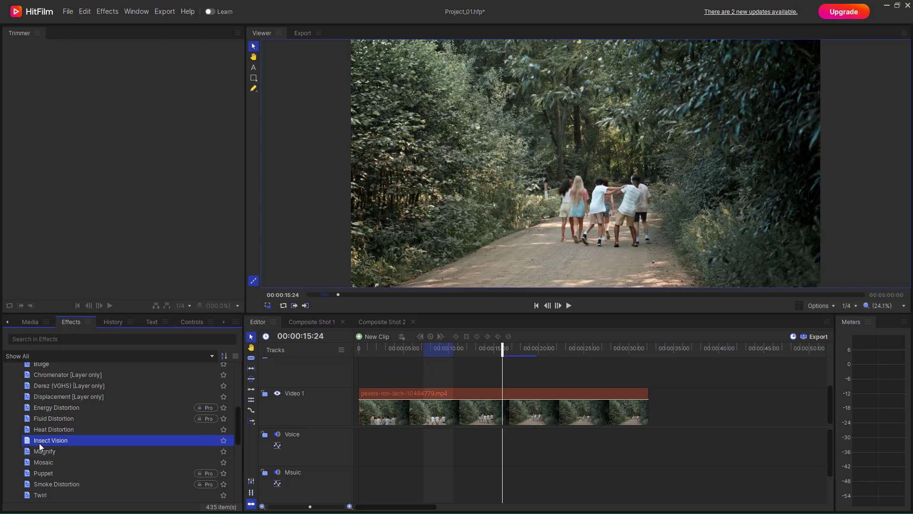
drag(27, 443, 29, 453)
drag(299, 487, 375, 390)
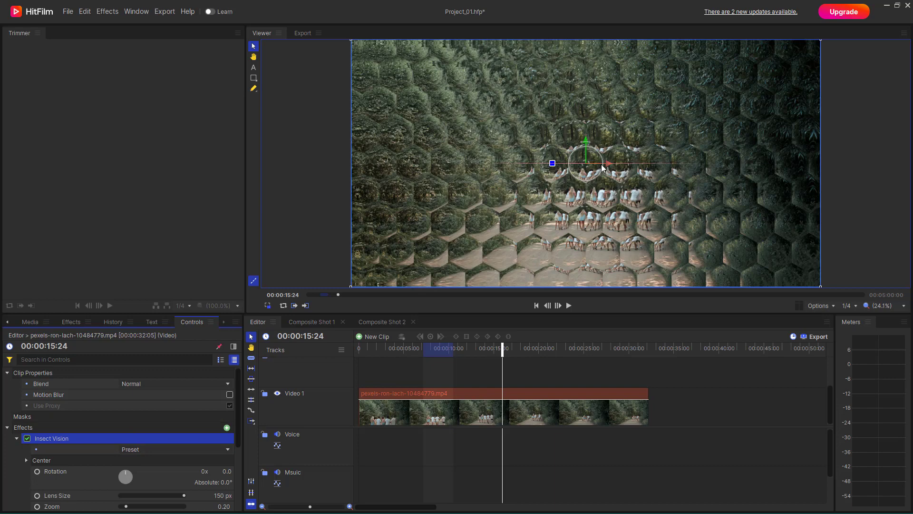
- Adjust Insect Vision in the viewer to a 378 px lens size and 0.38 zoom, and apply the Hexagon preset
mouse_move(597, 163)
mouse_down()
mouse_move(616, 163)
mouse_move(589, 164)
mouse_move(616, 184)
mouse_move(593, 169)
mouse_move(621, 245)
mouse_move(581, 204)
mouse_move(567, 177)
mouse_move(579, 164)
mouse_move(618, 191)
mouse_move(509, 175)
mouse_move(539, 216)
mouse_move(705, 179)
mouse_move(552, 144)
mouse_move(552, 182)
mouse_move(628, 204)
mouse_move(632, 176)
mouse_move(660, 150)
mouse_move(609, 152)
mouse_up()
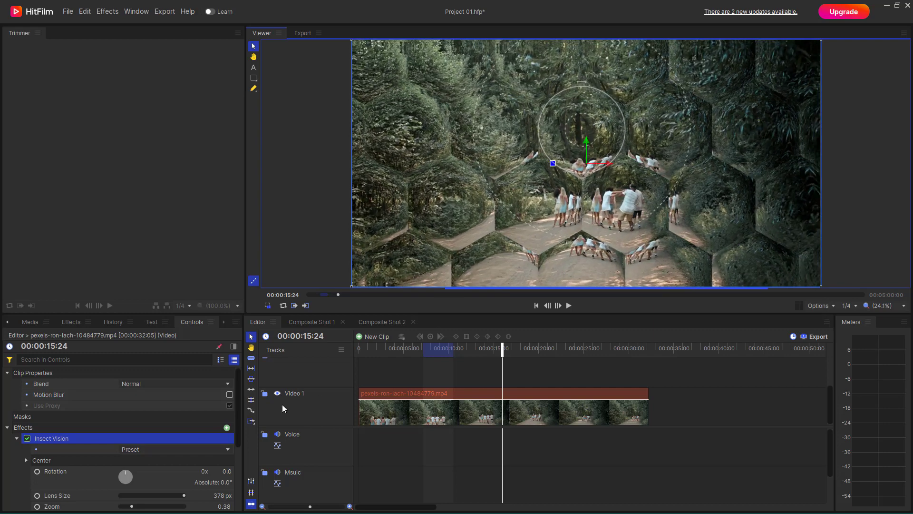
scroll(146, 433, down, 1)
click(158, 413)
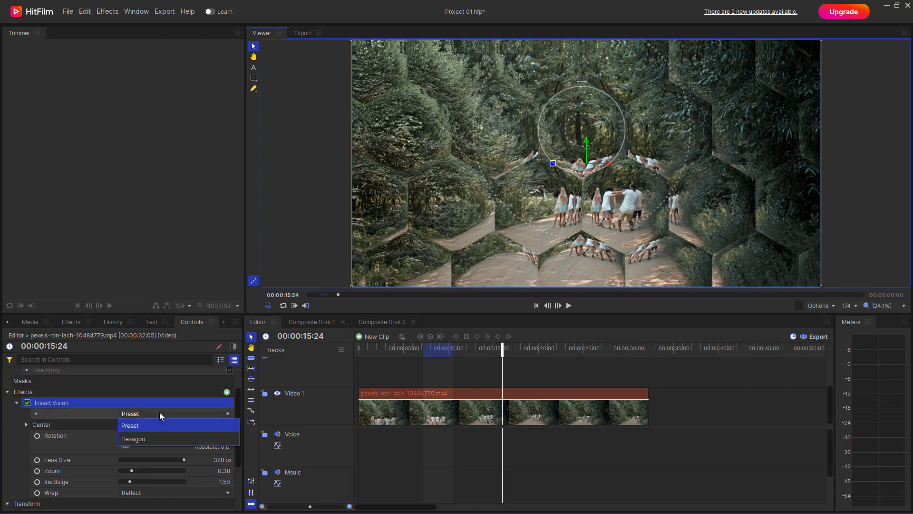
click(146, 438)
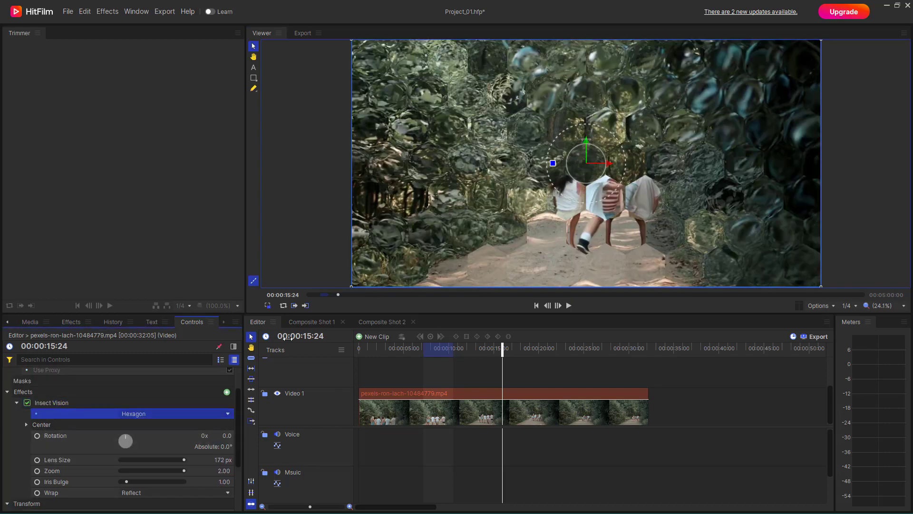
- Set Insect Vision's lens size to 100 px, zoom to 1.58 and iris bulge to 5.10
mouse_move(181, 461)
mouse_down()
mouse_move(129, 464)
mouse_move(206, 462)
mouse_move(151, 471)
mouse_move(193, 471)
mouse_move(172, 475)
mouse_up()
drag(127, 482, 158, 482)
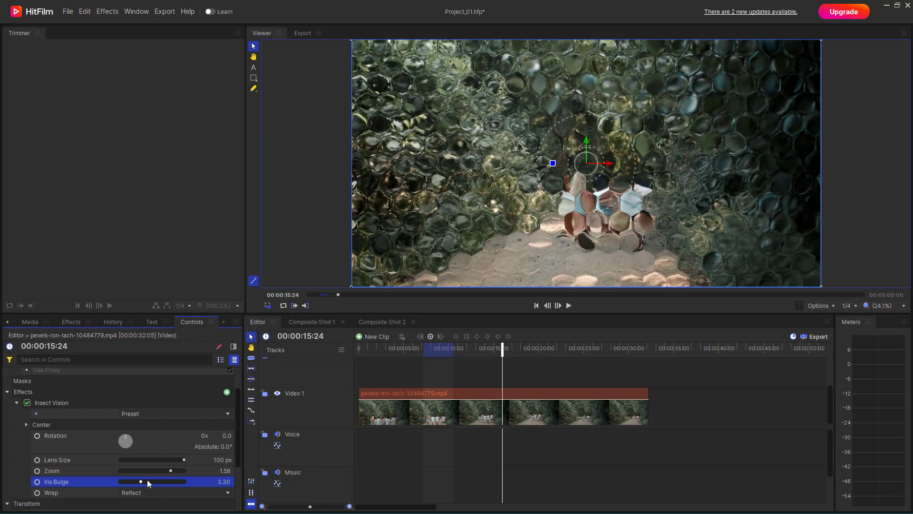
- Try the Tile wrap mode for Insect Vision and switch back to Reflect
click(146, 493)
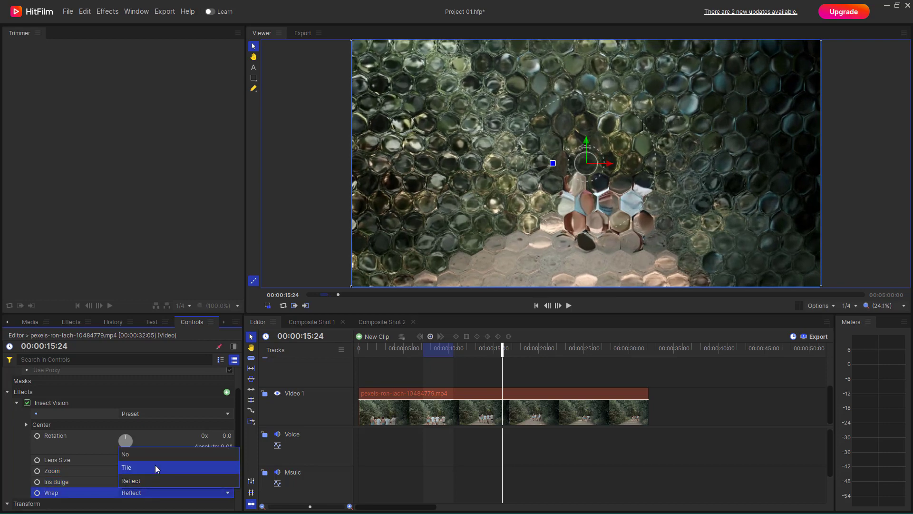
click(155, 465)
click(145, 490)
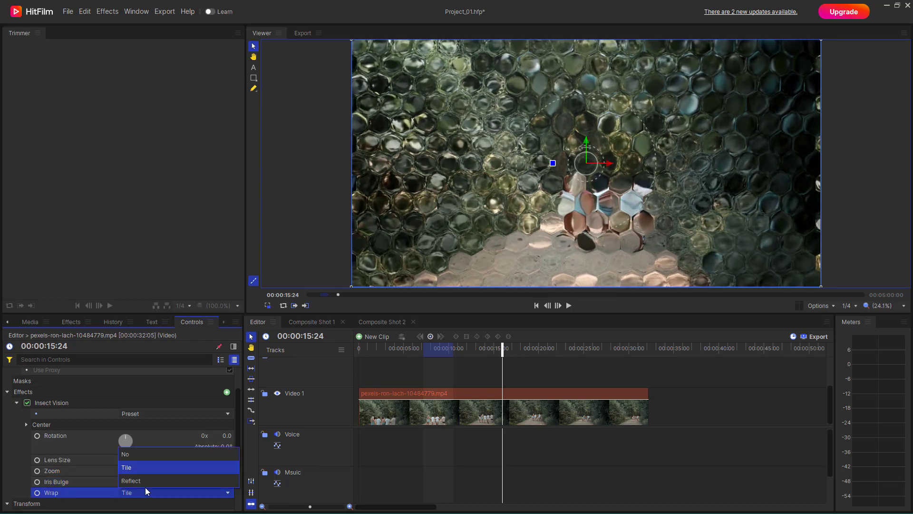
click(146, 480)
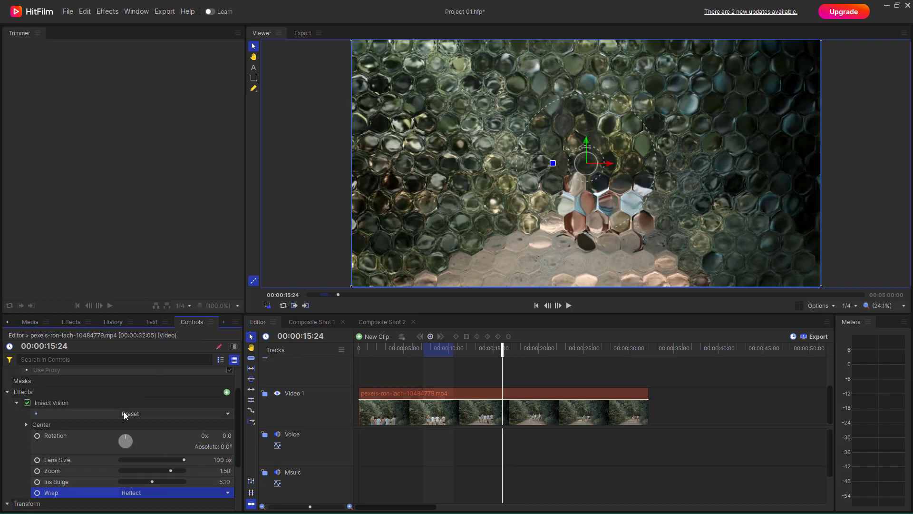
- Enlarge the Insect Vision lenses to about 307 px in the viewer and move the effect's center slightly down and left in the picture
scroll(95, 428, down, 1)
scroll(64, 442, up, 1)
drag(588, 178, 599, 202)
drag(586, 163, 555, 190)
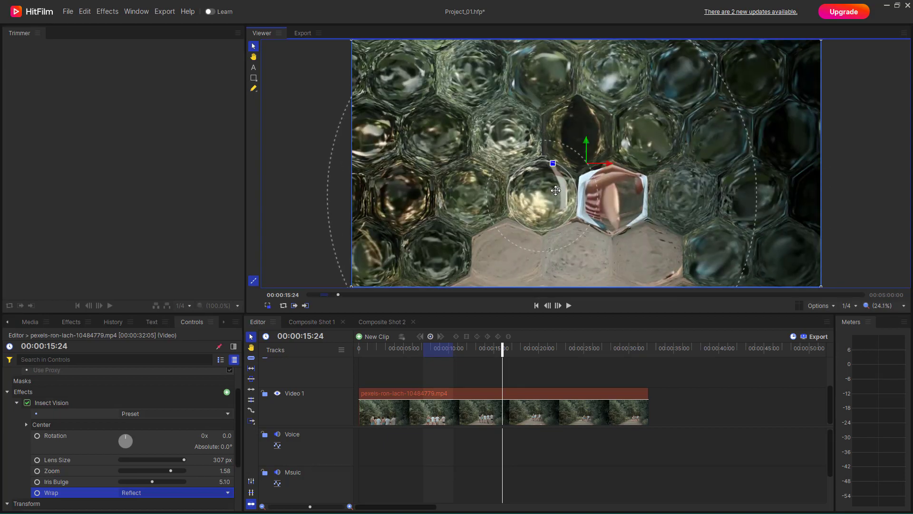